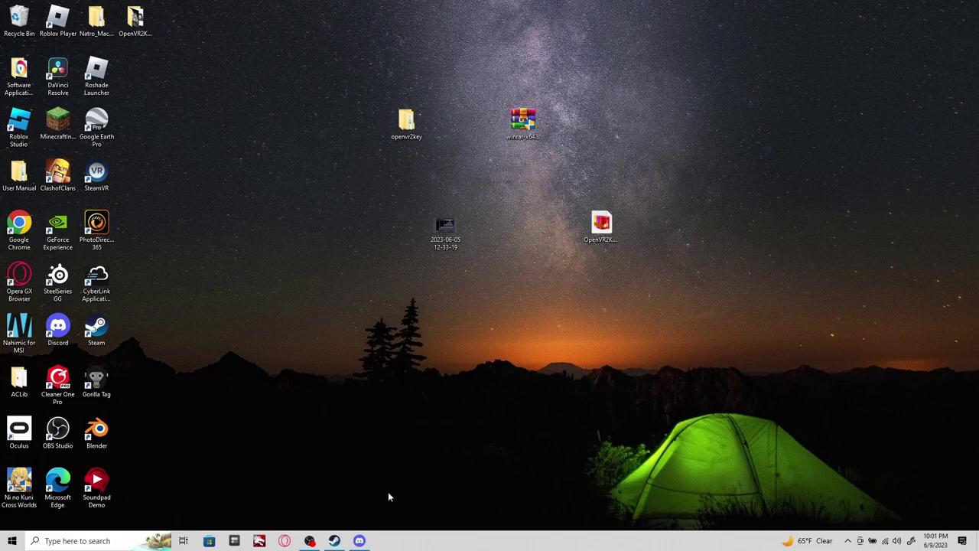
# Bring up Discord and open the #mmm channel.
pyautogui.click(363, 540)
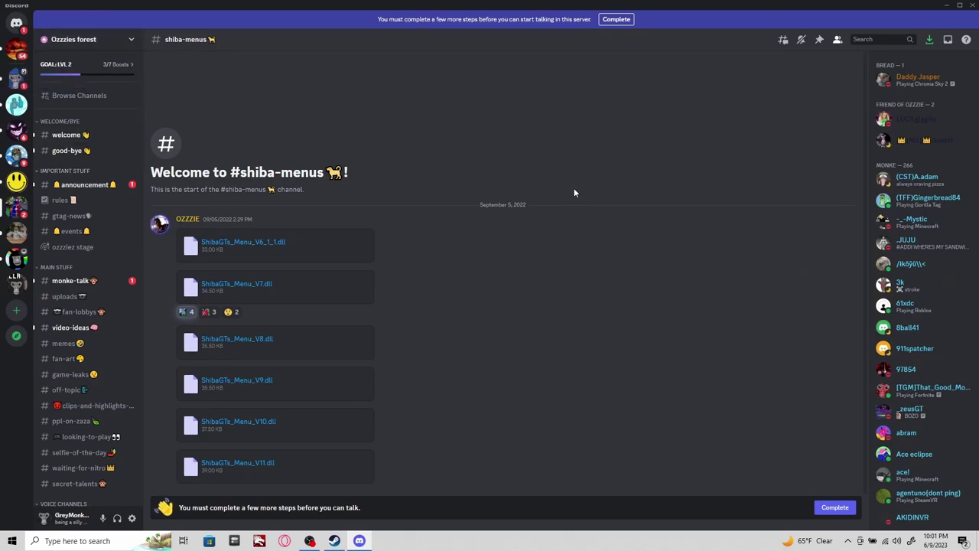
pyautogui.scroll(-5, 77, 233)
pyautogui.scroll(5, 79, 183)
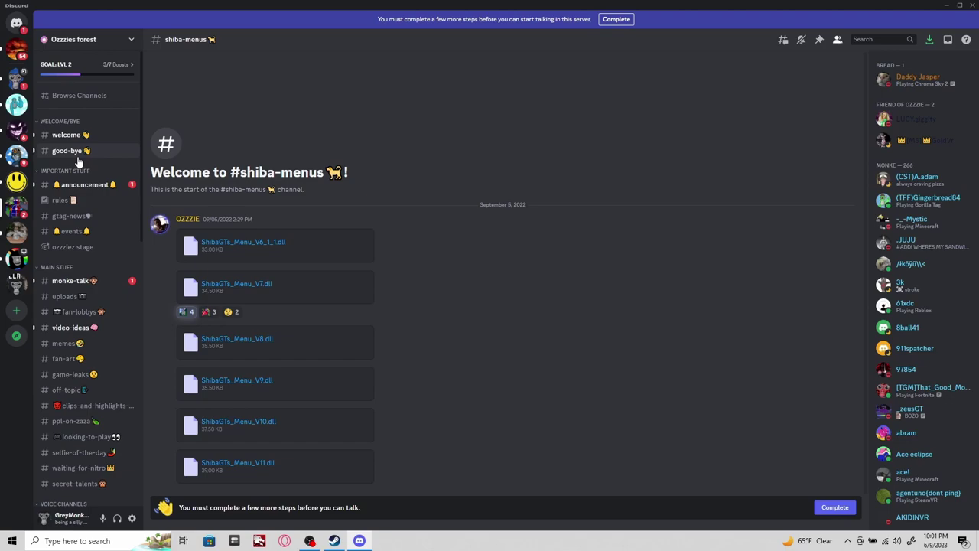
pyautogui.scroll(-10, 103, 245)
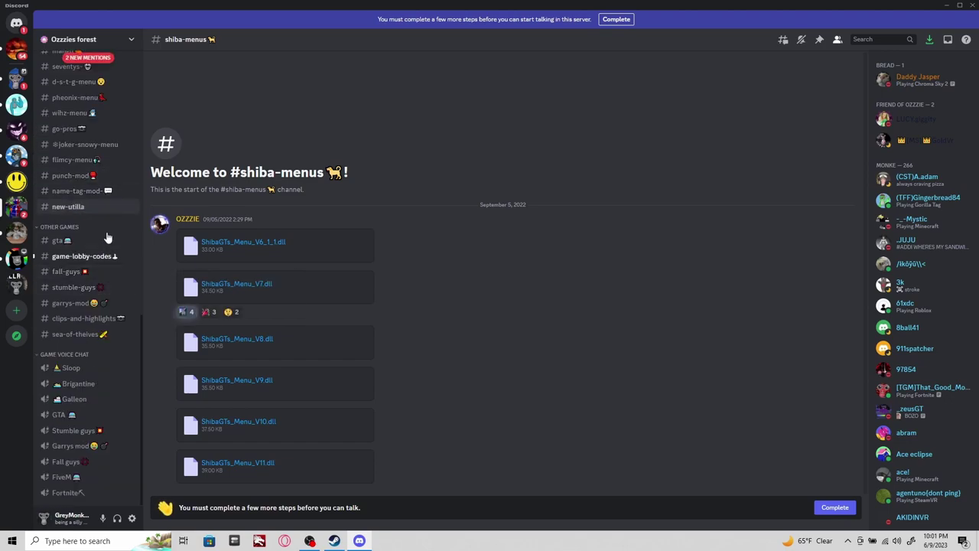
pyautogui.scroll(5, 103, 222)
pyautogui.click(92, 177)
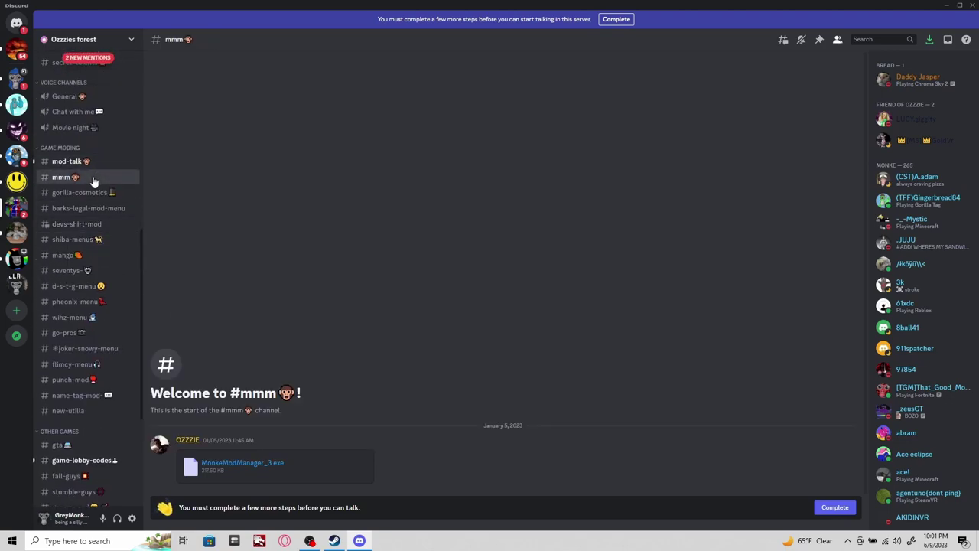
# Download the MonkeModManager_3.exe attachment into Pictures\monke and show it in File Explorer.
pyautogui.click(259, 465)
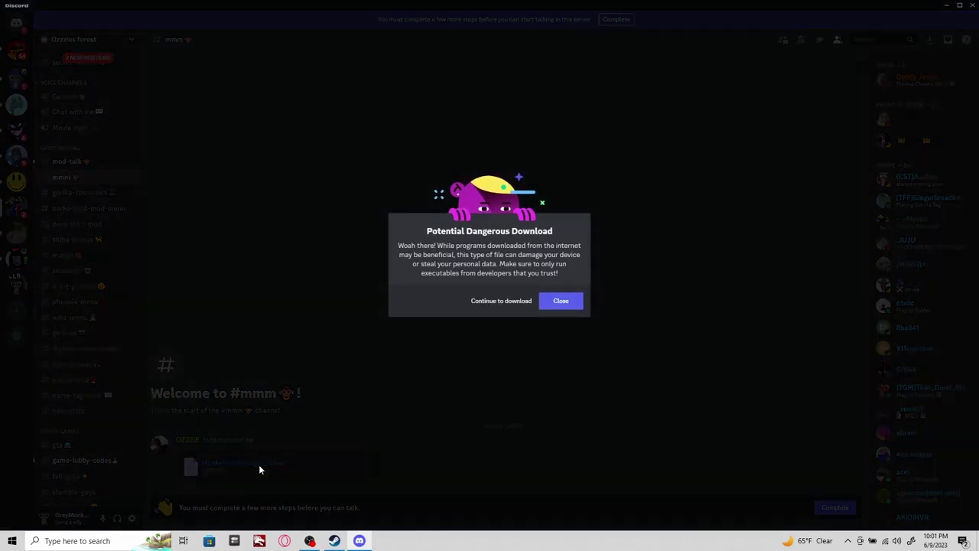
pyautogui.click(508, 303)
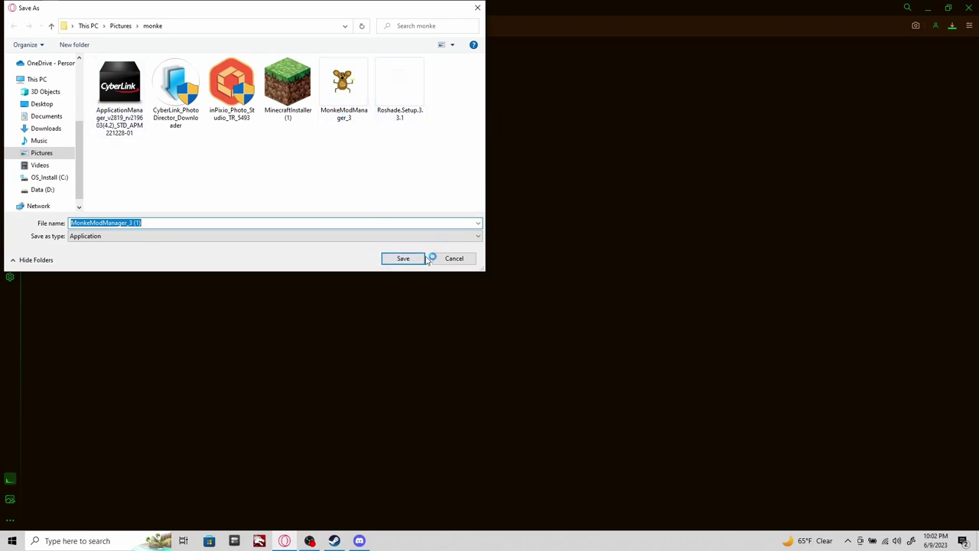
pyautogui.click(409, 258)
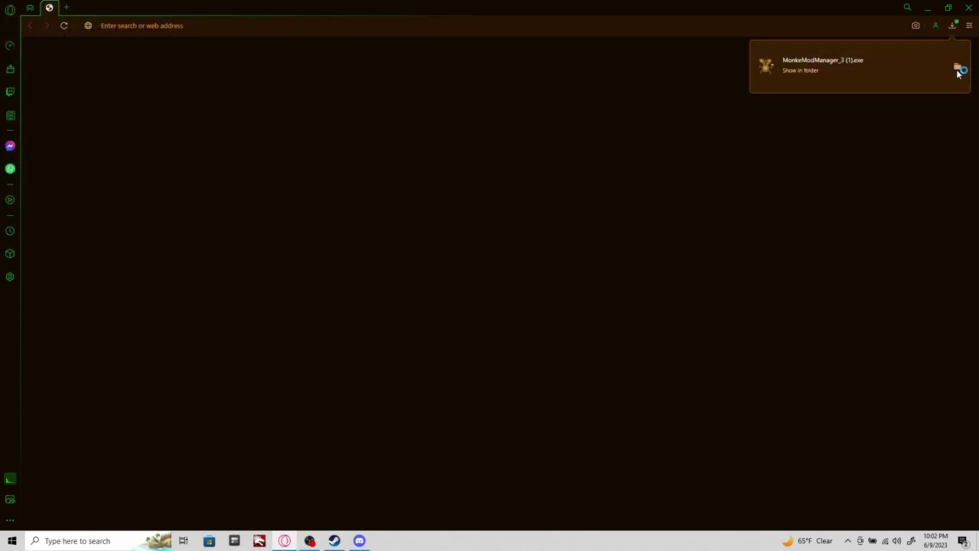
pyautogui.click(957, 69)
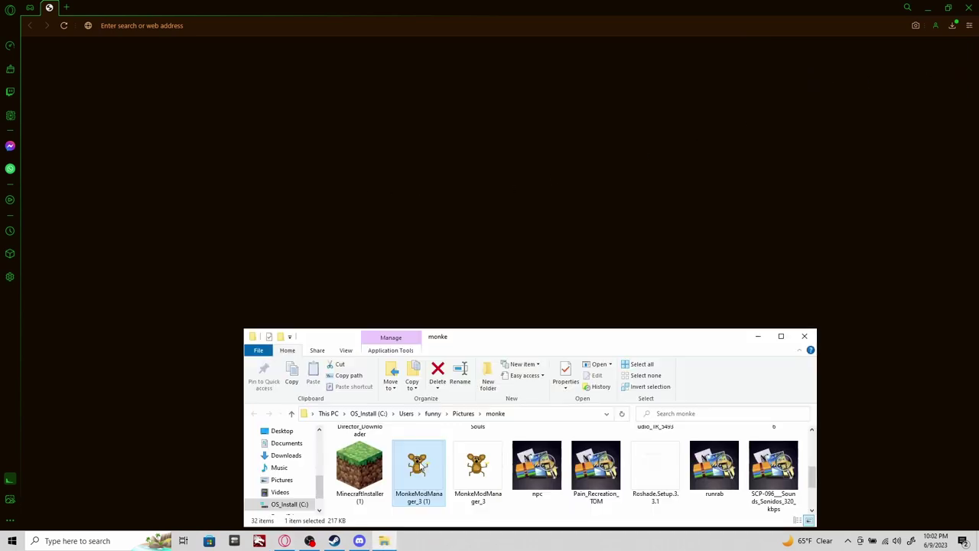
# Launch MonkeModManager_3, closing the browser and minimizing the other windows.
pyautogui.click(482, 473)
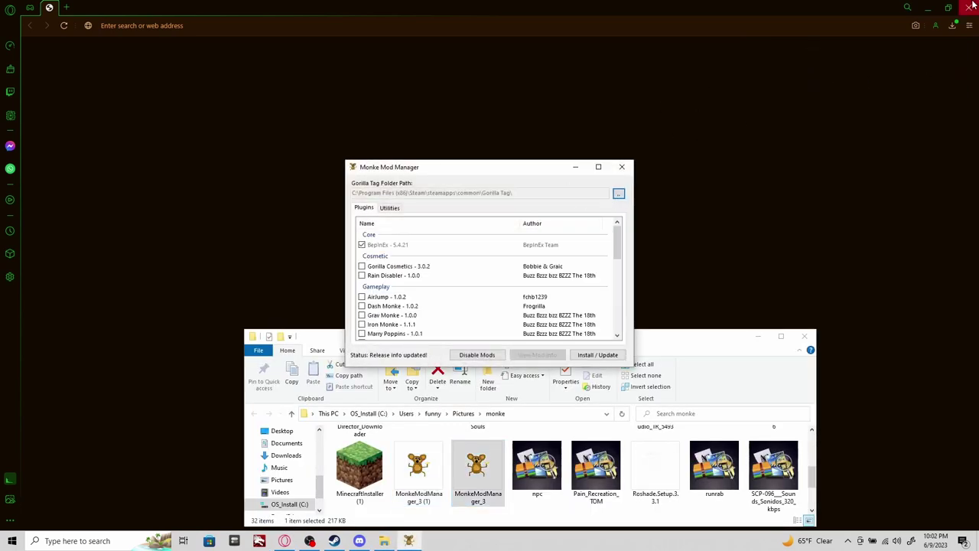
pyautogui.click(968, 7)
pyautogui.moveTo(503, 174)
pyautogui.mouseDown()
pyautogui.moveTo(542, 72)
pyautogui.moveTo(492, 78)
pyautogui.mouseUp()
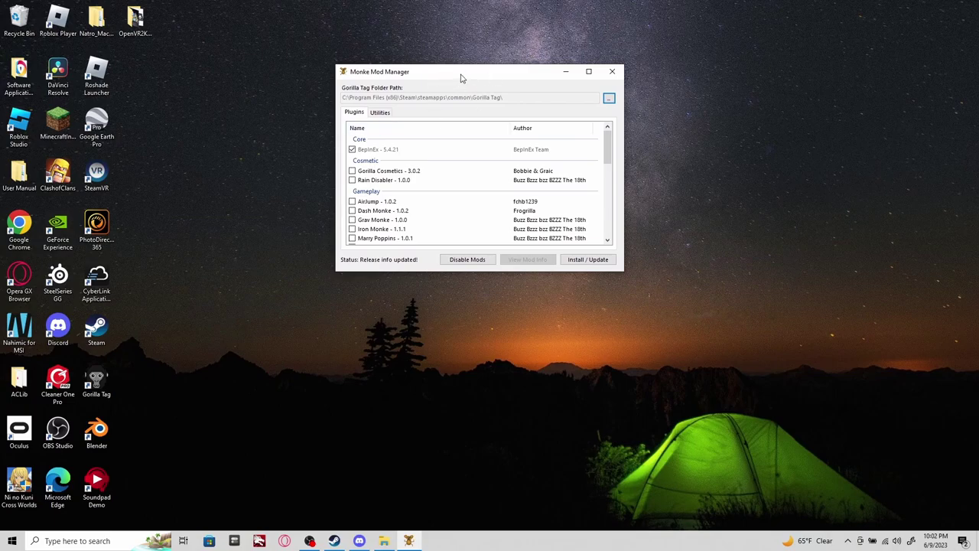
# Tick the TMPLoader and Bepinject libraries and install them into Gorilla Tag.
pyautogui.scroll(-10, 354, 183)
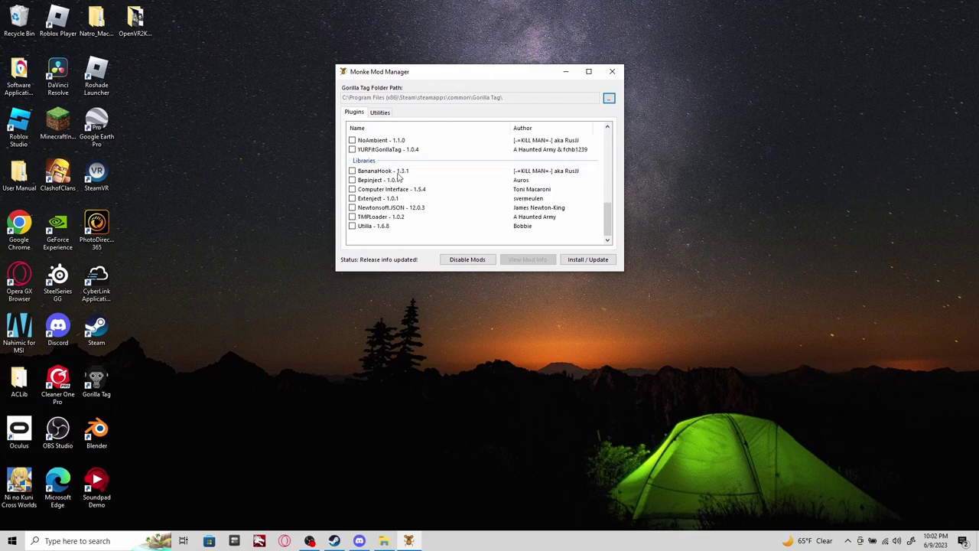
pyautogui.scroll(5, 401, 189)
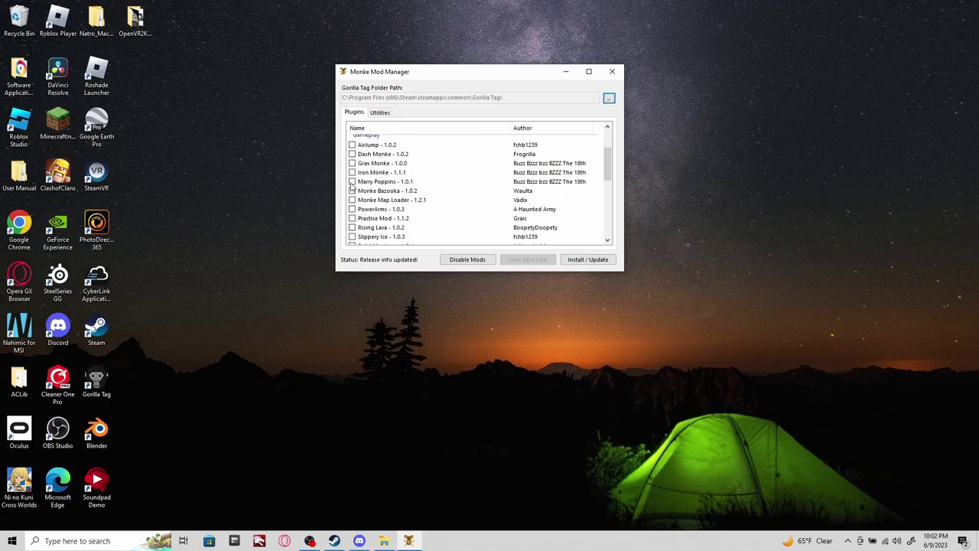
pyautogui.scroll(-1, 351, 187)
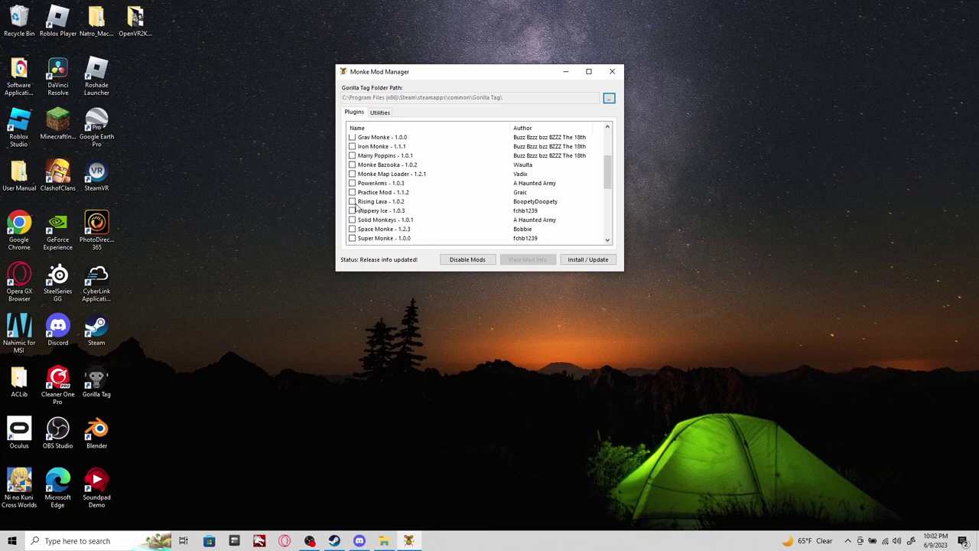
pyautogui.scroll(-5, 358, 203)
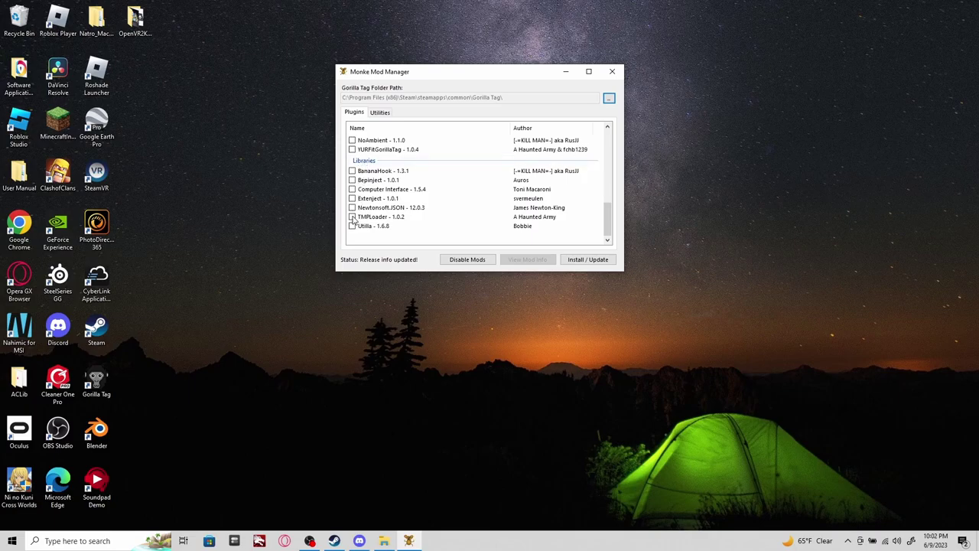
pyautogui.click(352, 217)
pyautogui.click(351, 180)
pyautogui.click(594, 263)
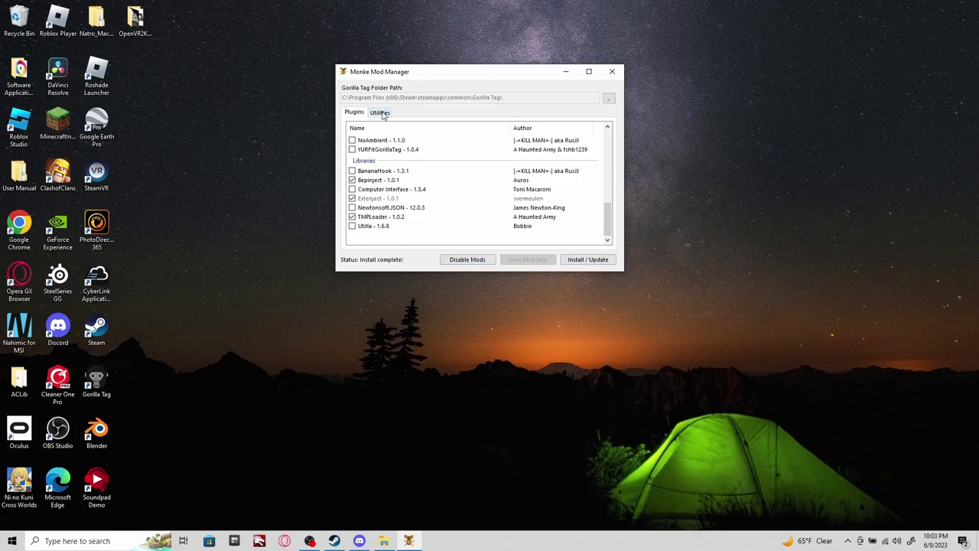
# Open the BepInEx plugins folder from the Utilities tab, then return to Discord's #mmm channel.
pyautogui.click(380, 112)
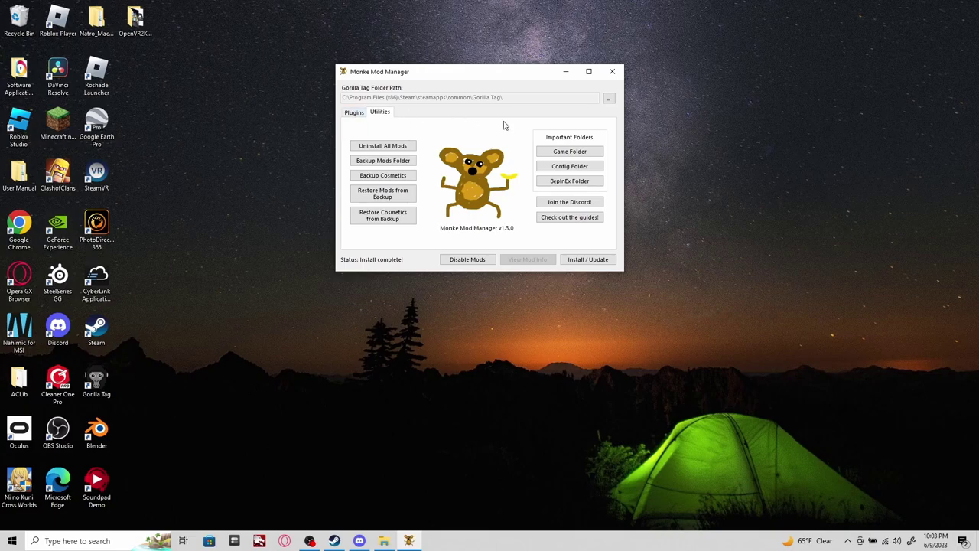
pyautogui.click(588, 184)
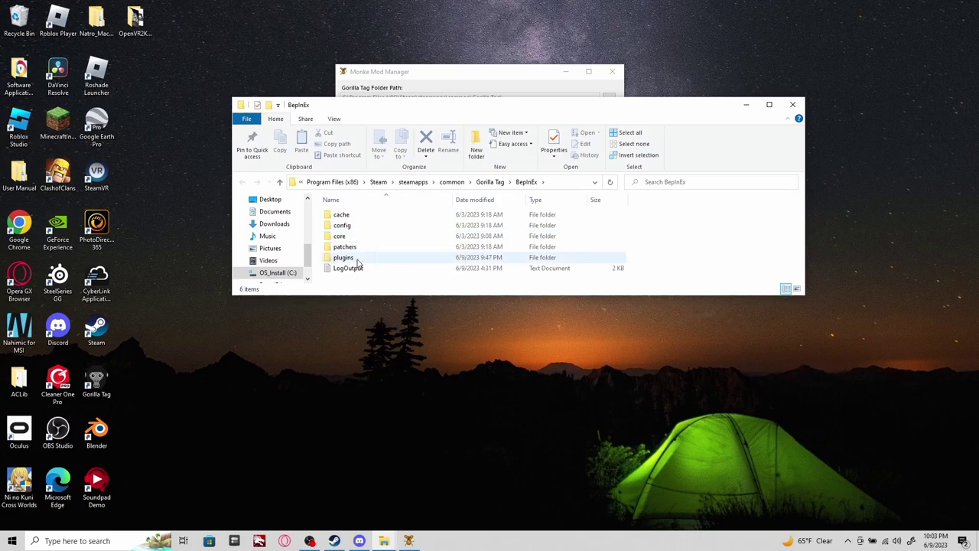
pyautogui.doubleClick(356, 260)
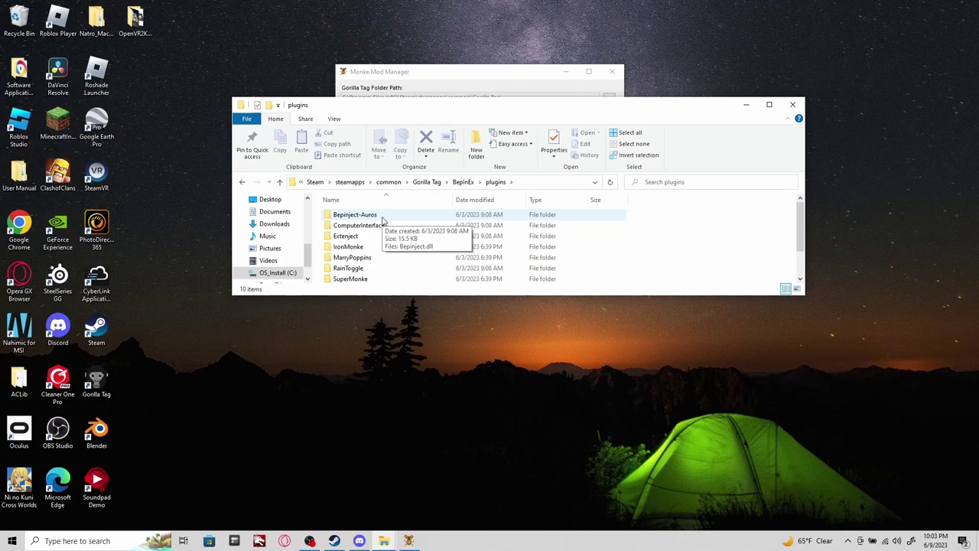
pyautogui.scroll(-1, 367, 243)
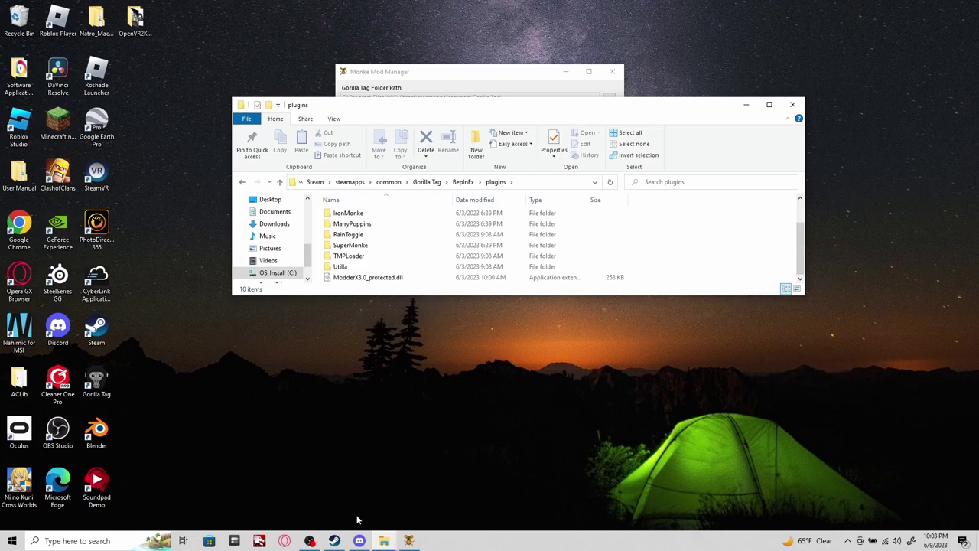
pyautogui.click(358, 539)
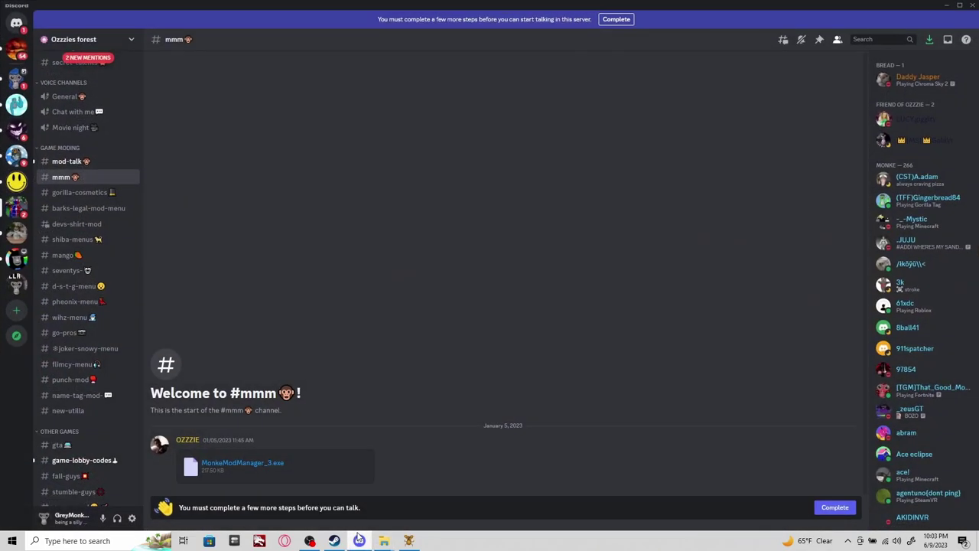
# Alternate between #shiba-menus and #d-s-t-g-menu, finish on #shiba-menus, then return to Monke Mod Manager.
pyautogui.click(89, 240)
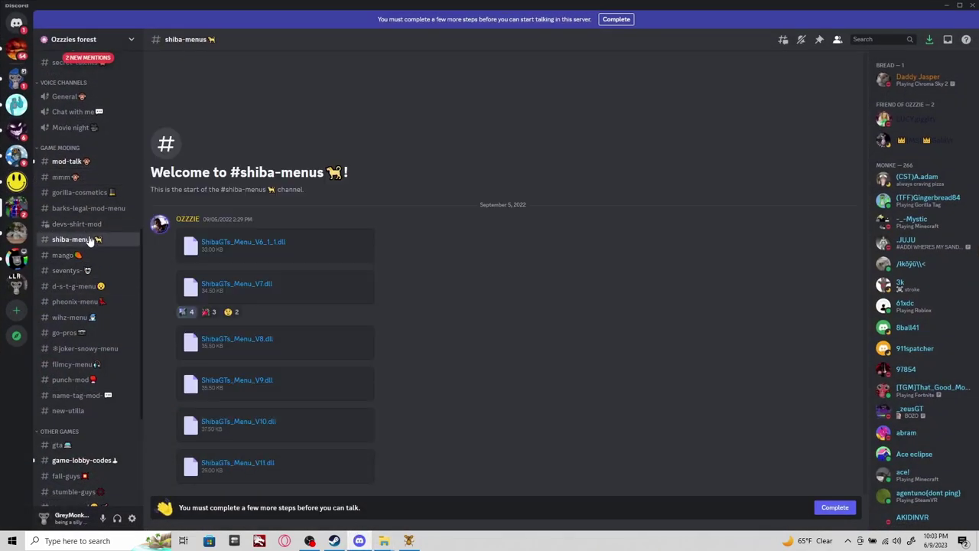
pyautogui.click(108, 287)
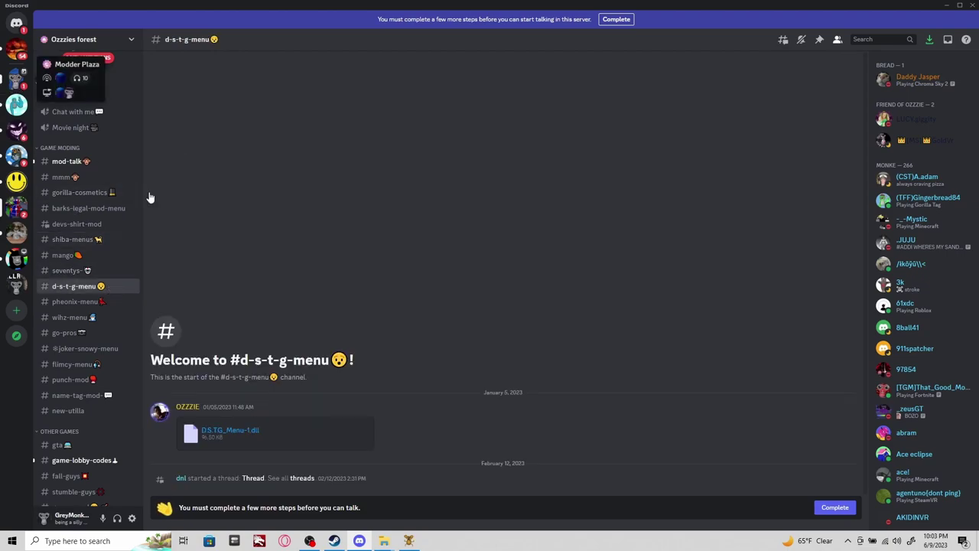
pyautogui.click(119, 242)
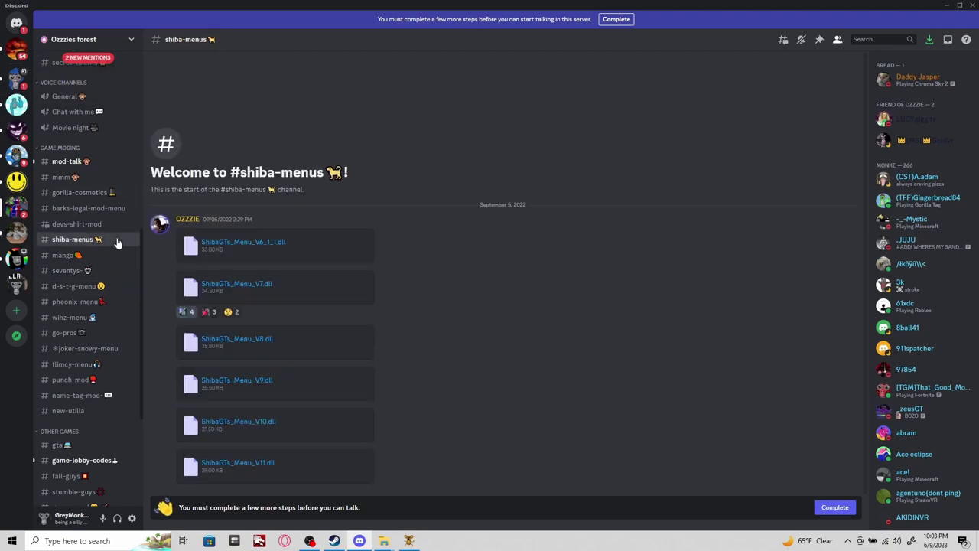
pyautogui.click(114, 286)
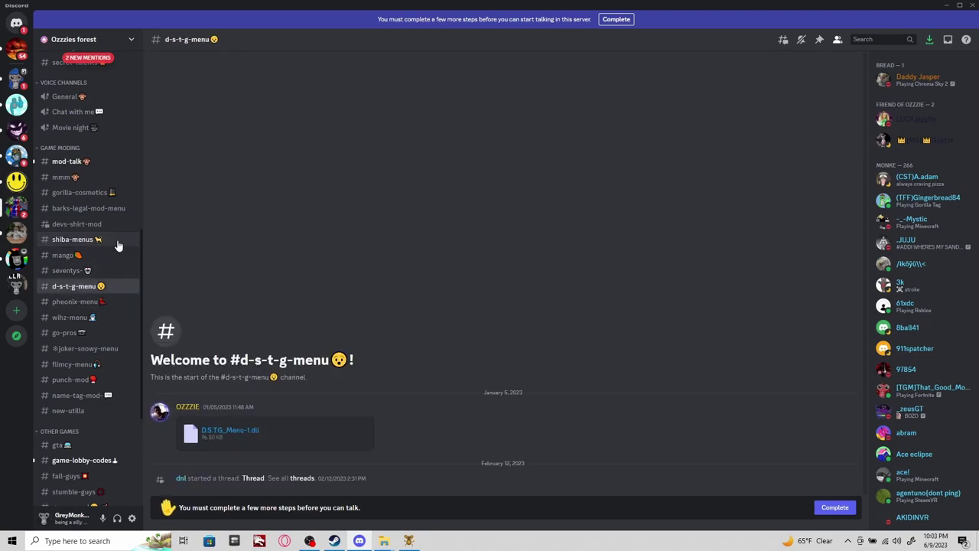
pyautogui.click(116, 240)
pyautogui.click(111, 288)
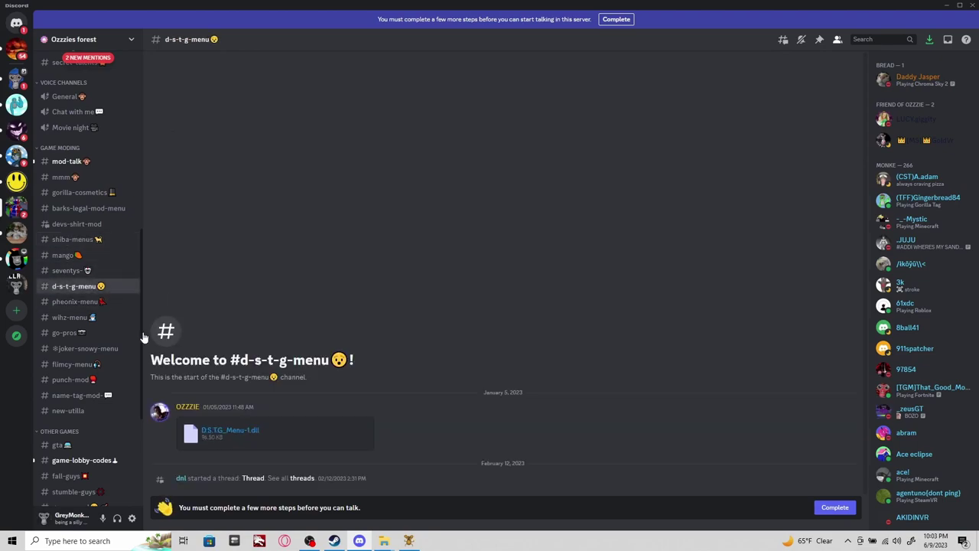
pyautogui.click(86, 240)
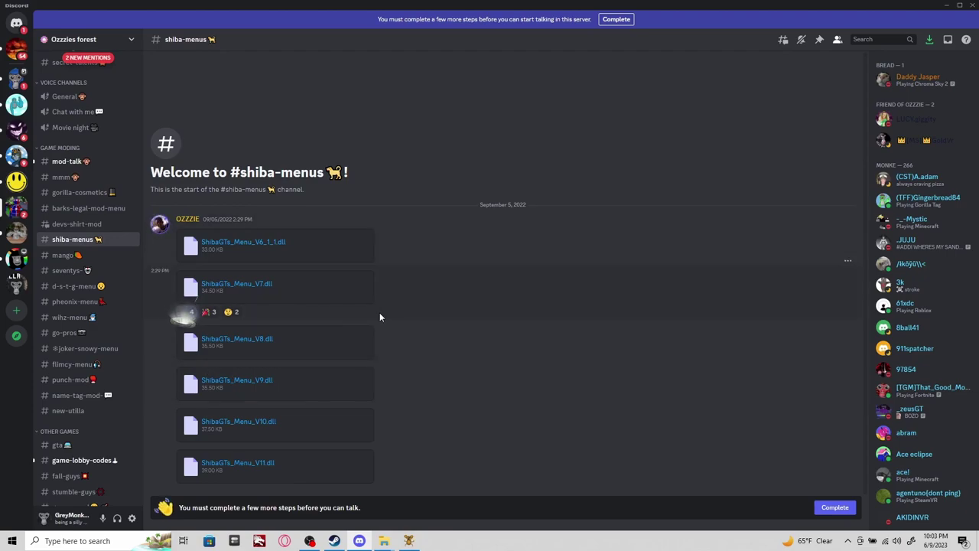
pyautogui.hotkey('alt', 'Tab')
# Open and minimize the BepInEx folder, then rerun the library install.
pyautogui.click(577, 181)
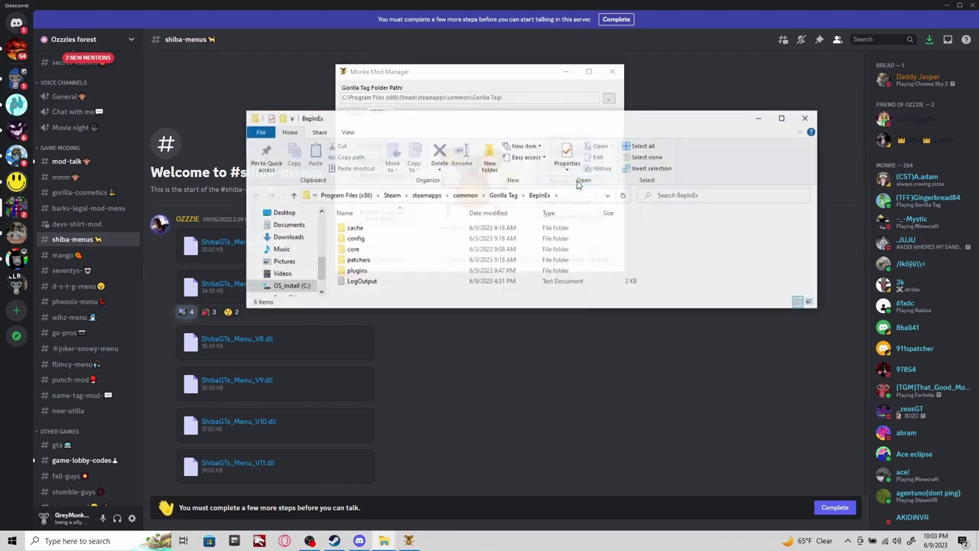
pyautogui.click(759, 118)
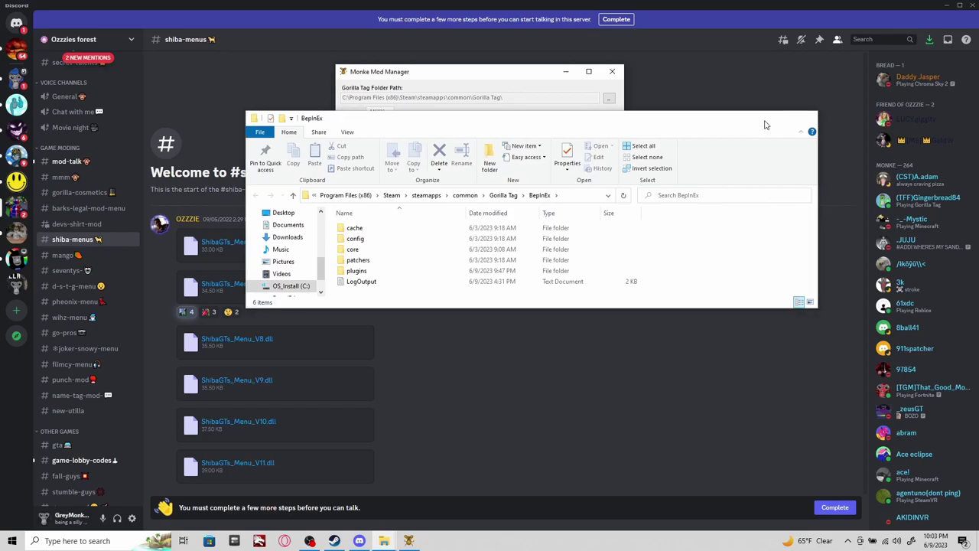
pyautogui.click(592, 262)
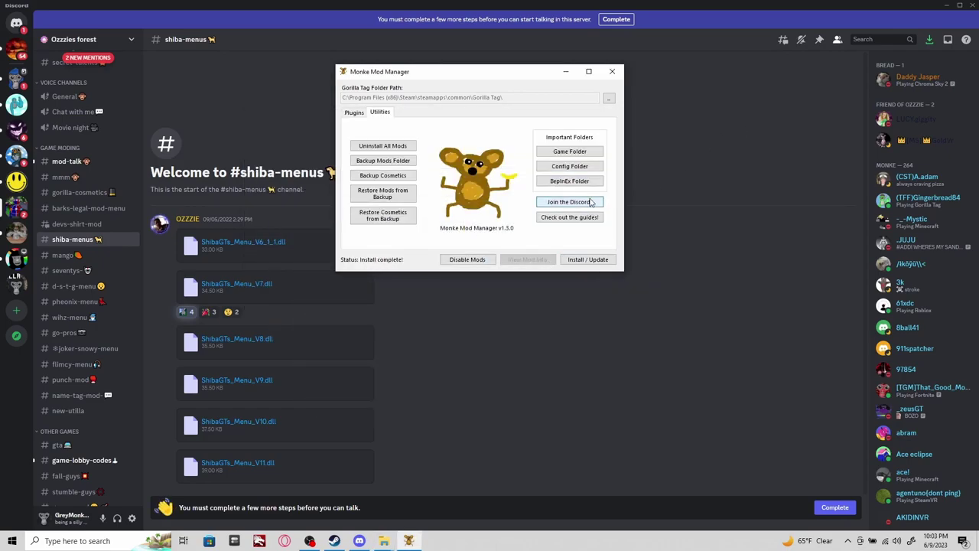
# Close Monke Mod Manager and the BepInEx, plugins and monke Explorer windows.
pyautogui.click(609, 73)
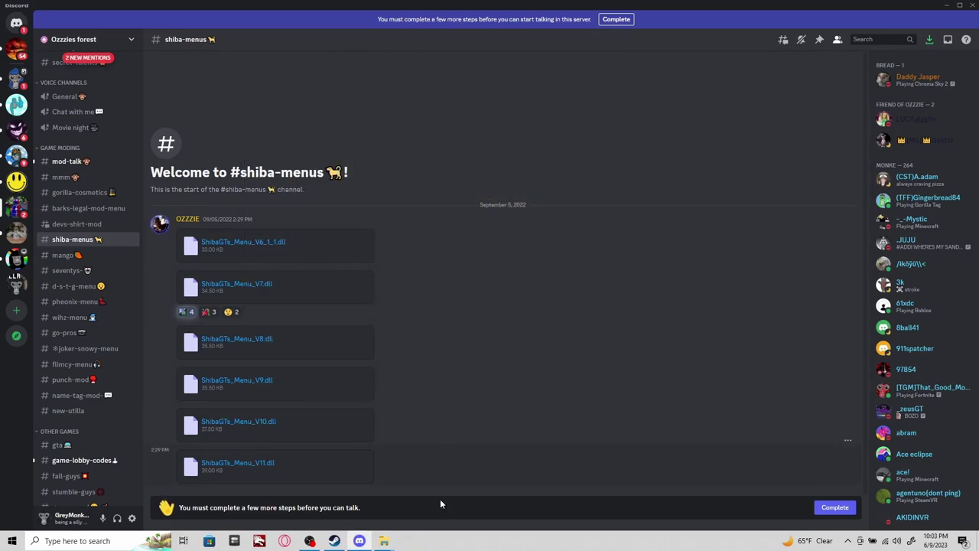
pyautogui.moveTo(386, 542)
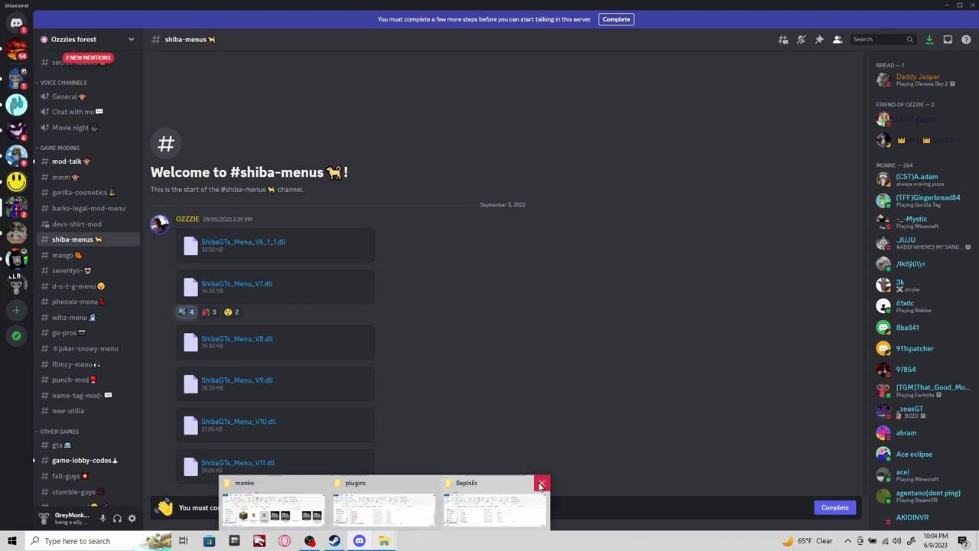
pyautogui.click(540, 484)
pyautogui.click(486, 483)
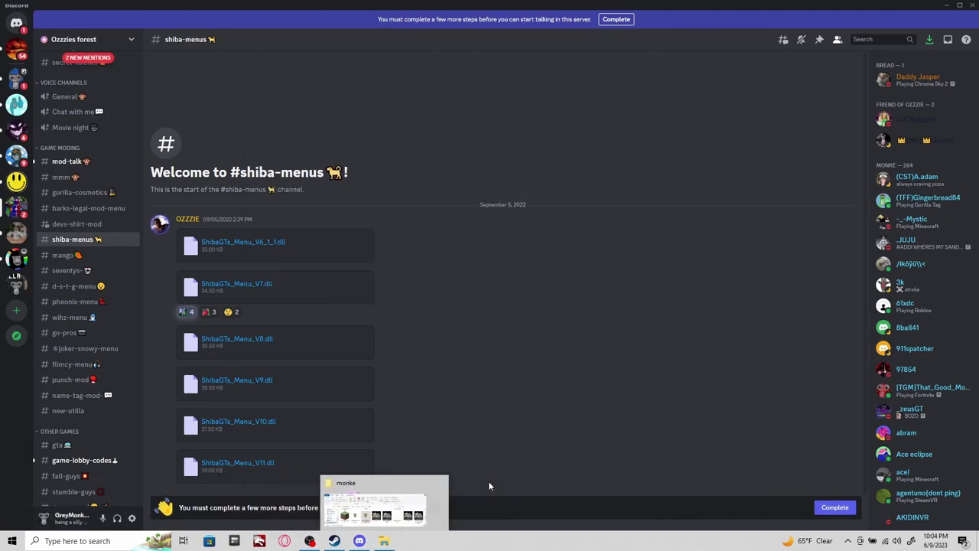
pyautogui.click(435, 481)
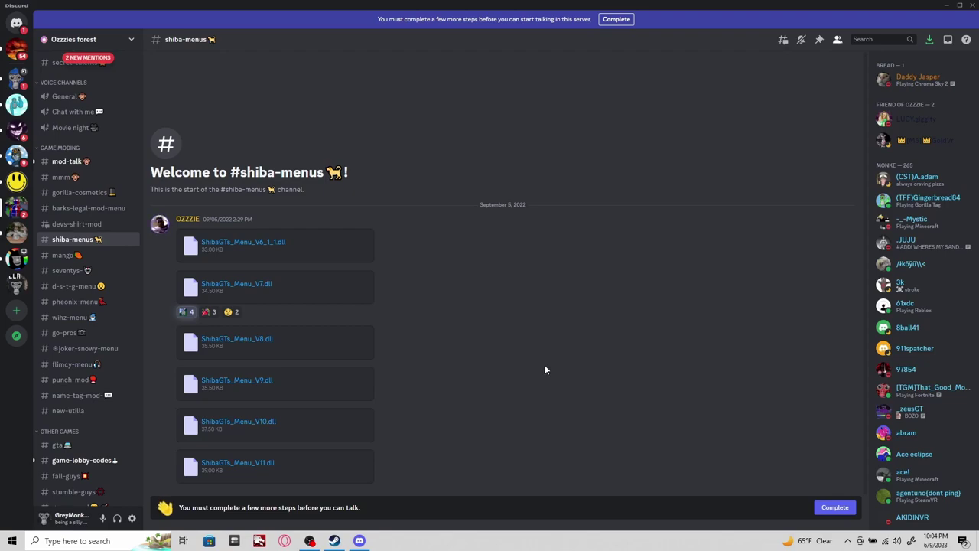
# Minimize Discord to show the desktop and put the Oculus shortcut back in the left column.
pyautogui.click(946, 8)
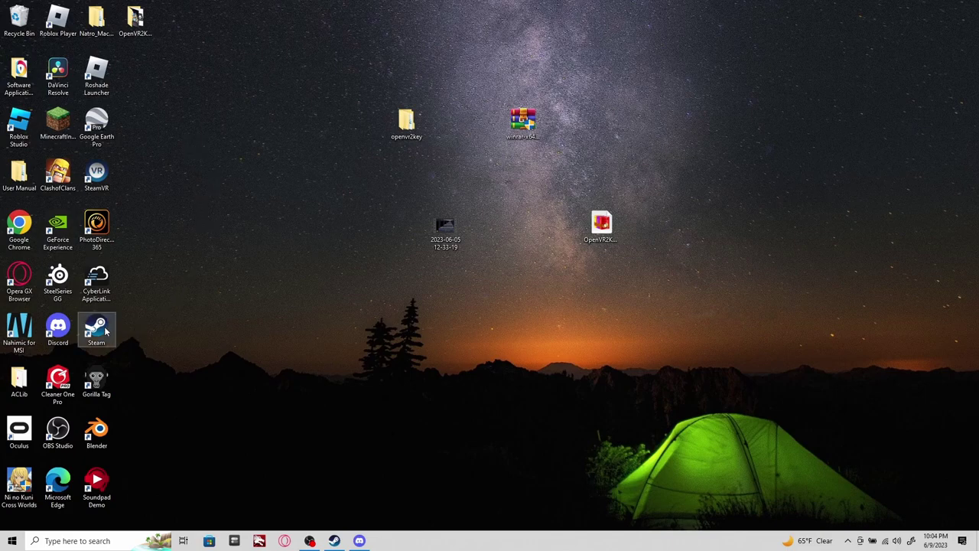
pyautogui.moveTo(19, 428); pyautogui.dragTo(143, 320)
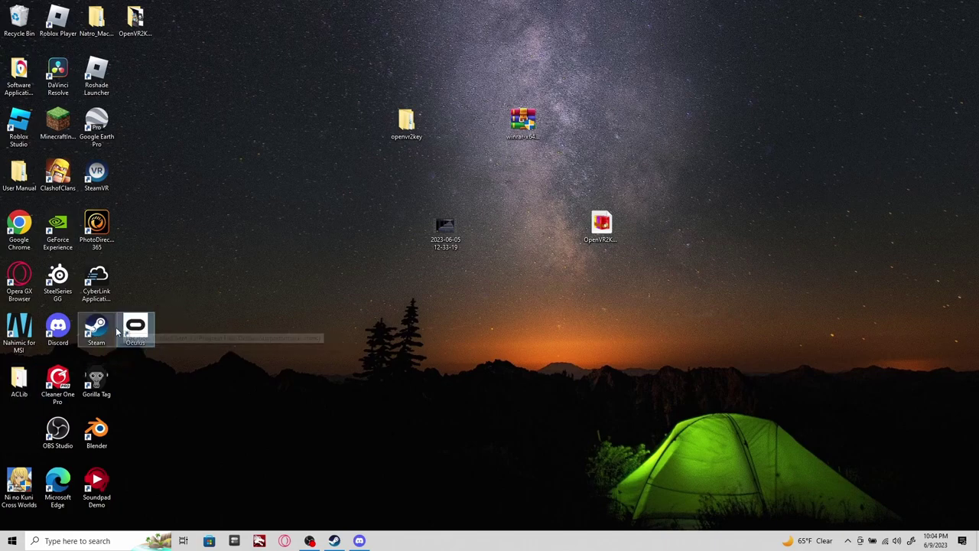
pyautogui.moveTo(117, 330); pyautogui.dragTo(31, 425)
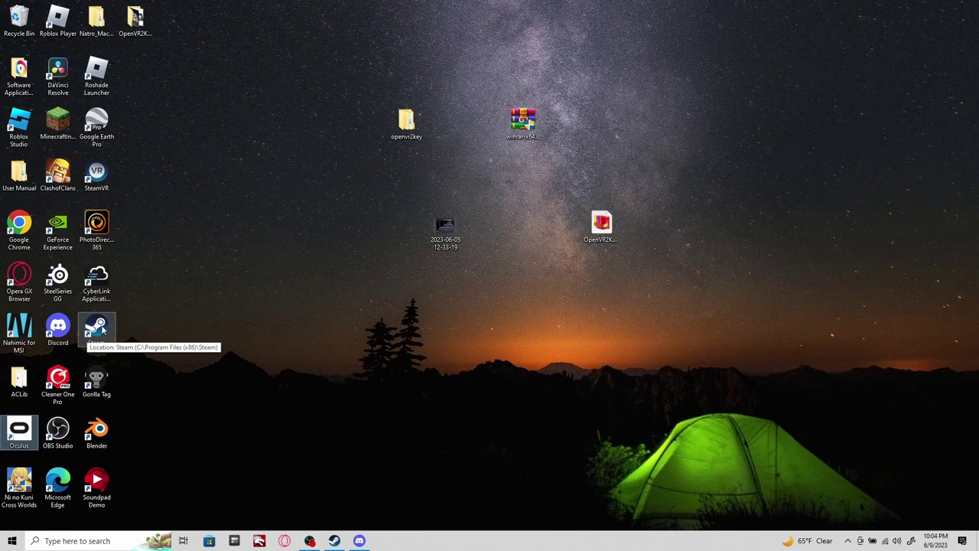
pyautogui.moveTo(136, 336); pyautogui.dragTo(20, 432)
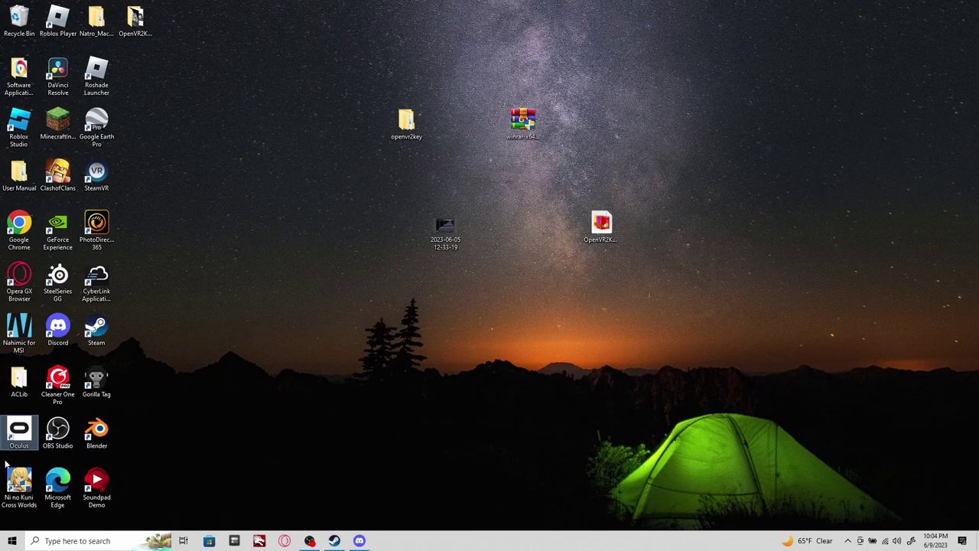
# Open Steam from the desktop shortcut and launch Gorilla Tag from the library.
pyautogui.doubleClick(97, 332)
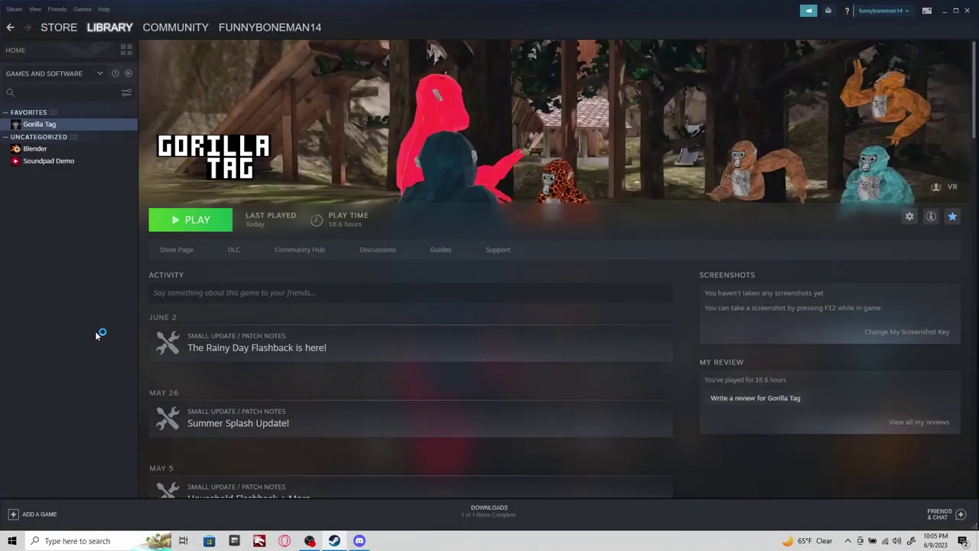
pyautogui.click(196, 221)
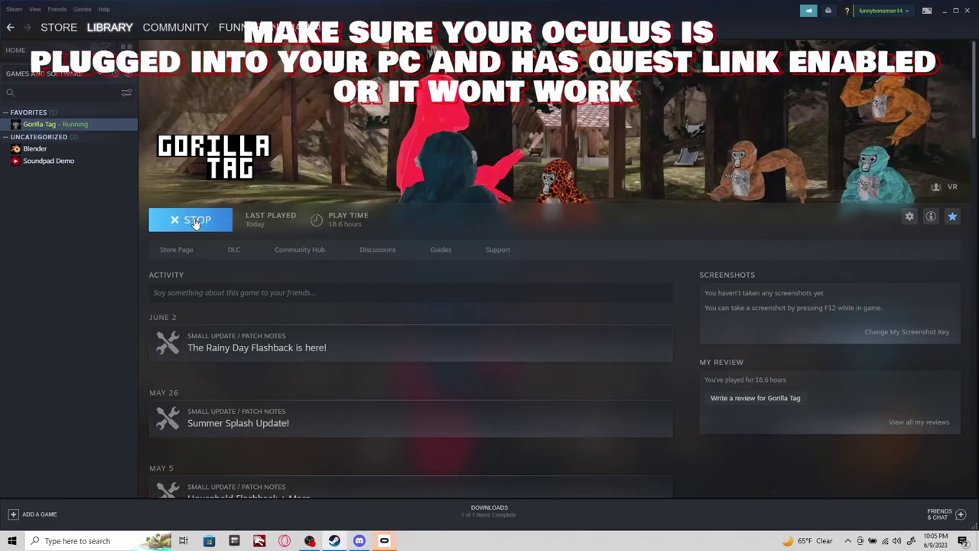